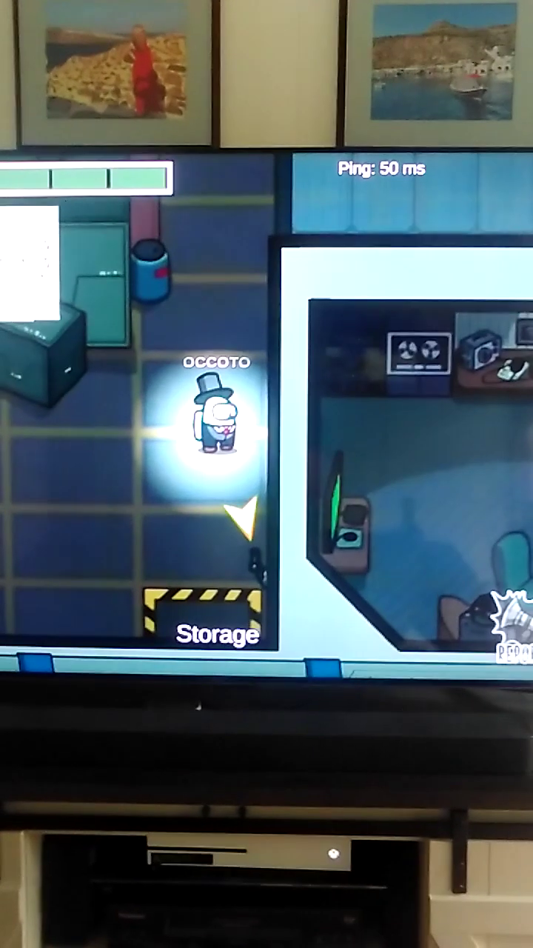
{"action": "key", "text": "Down"}
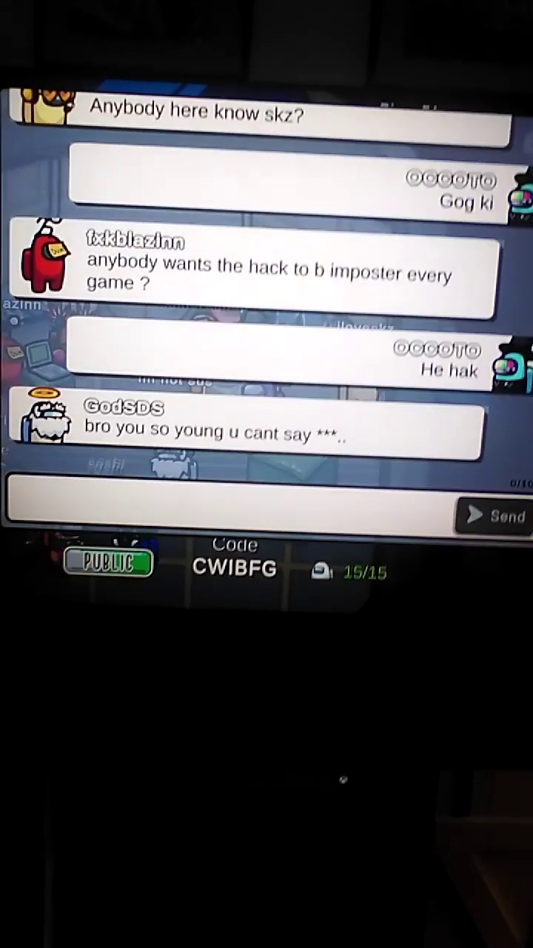
{"action": "type", "text": "I saw him"}
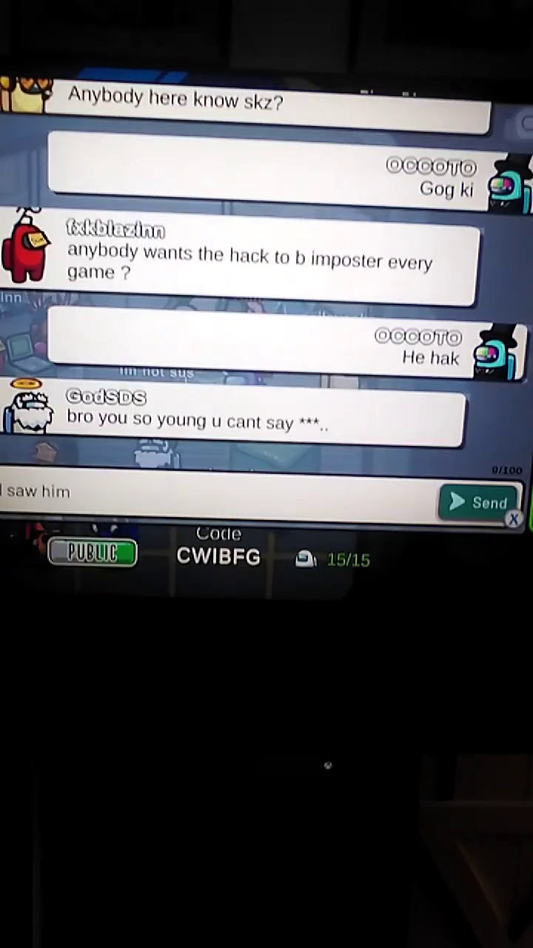
Step: Send 'I saw him' to the lobby chat
{"action": "key", "text": "Return"}
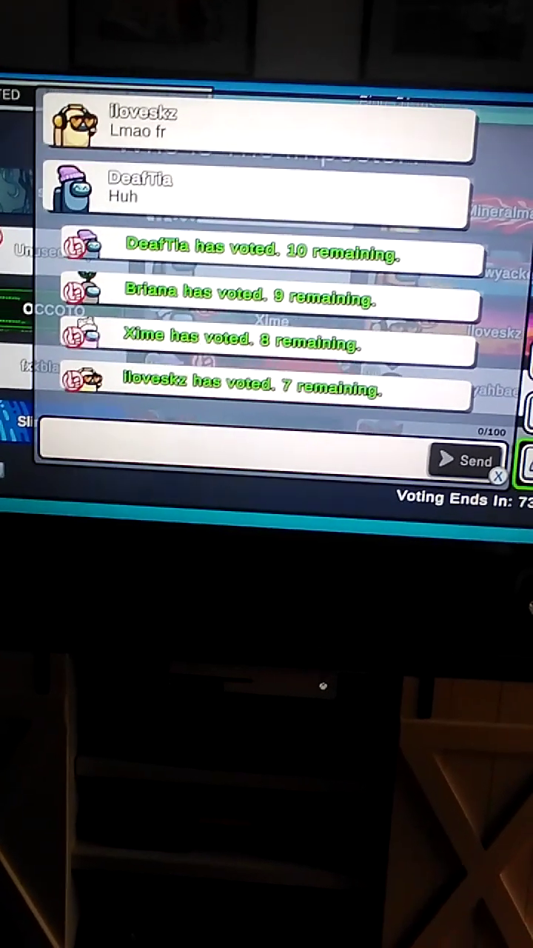
{"action": "type", "text": "AkH"}
Step: Send 'AkH' to the meeting chat during voting
{"action": "key", "text": "Return"}
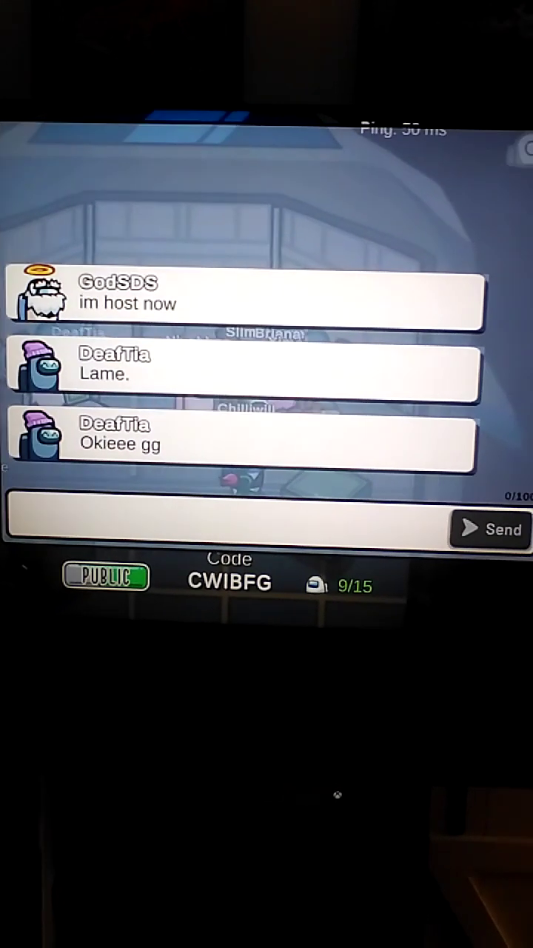
{"action": "type", "text": "God hak me"}
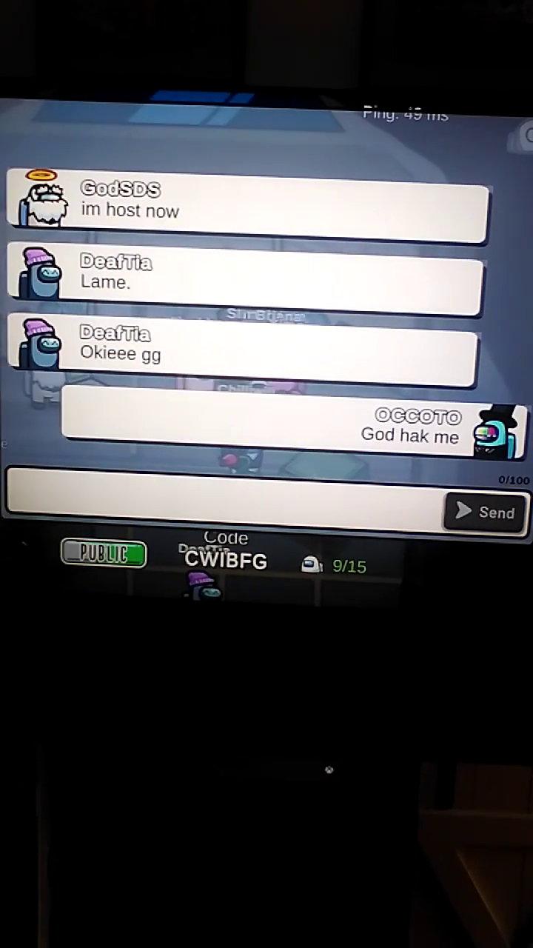